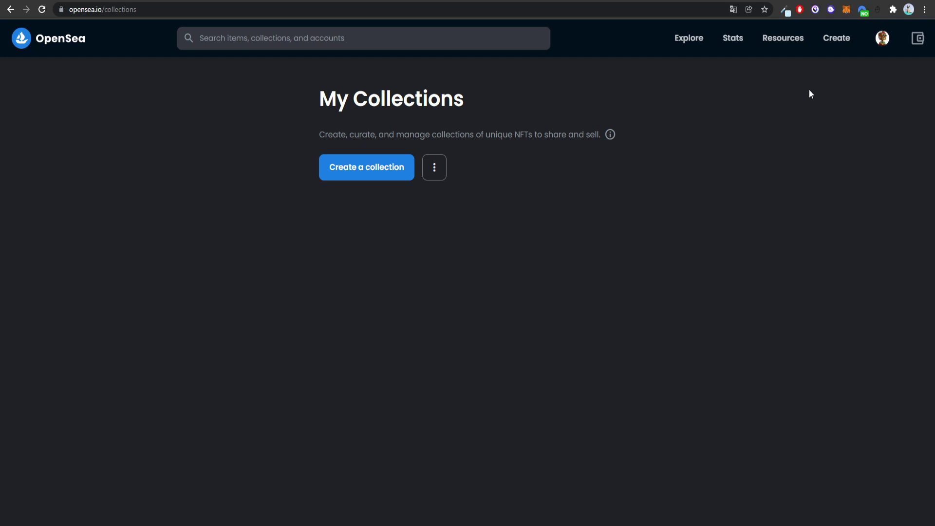
Start creating a new collection and upload the red-lit portrait as its logo image
click(882, 42)
click(227, 248)
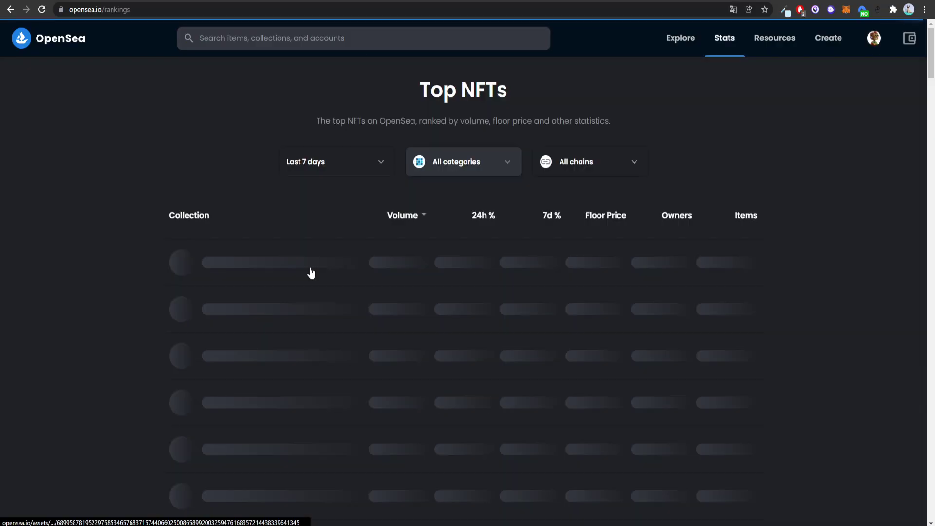
click(233, 256)
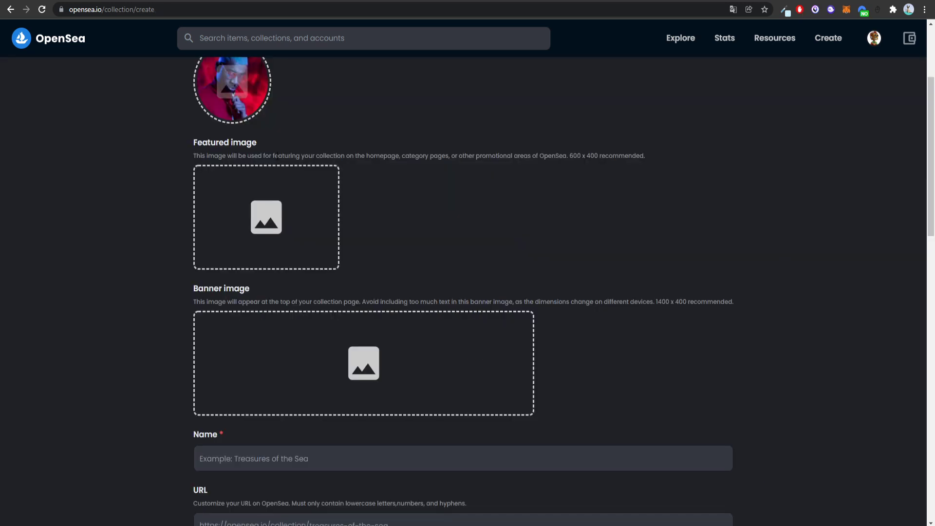
Name the new collection TIMAL CLUB
scroll(228, 266, down, 1)
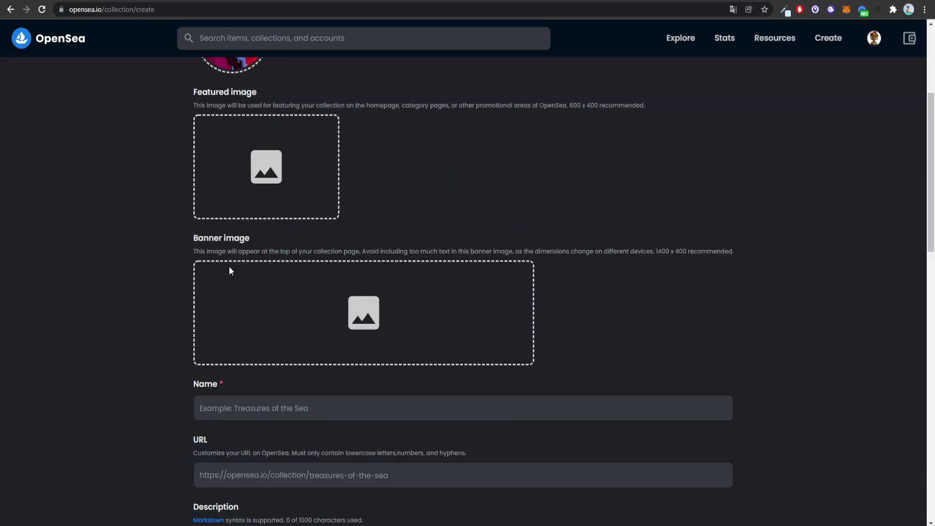
scroll(232, 312, down, 1)
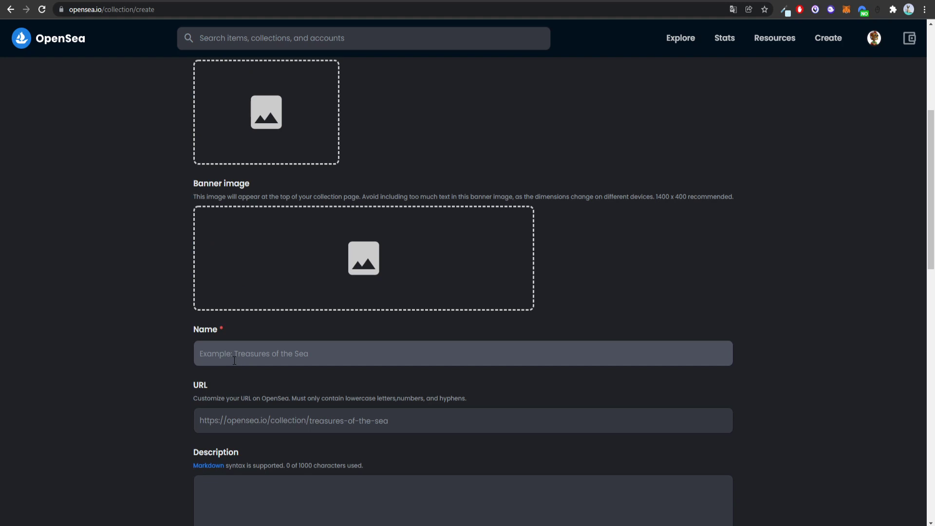
click(234, 361)
text(TIMAL)
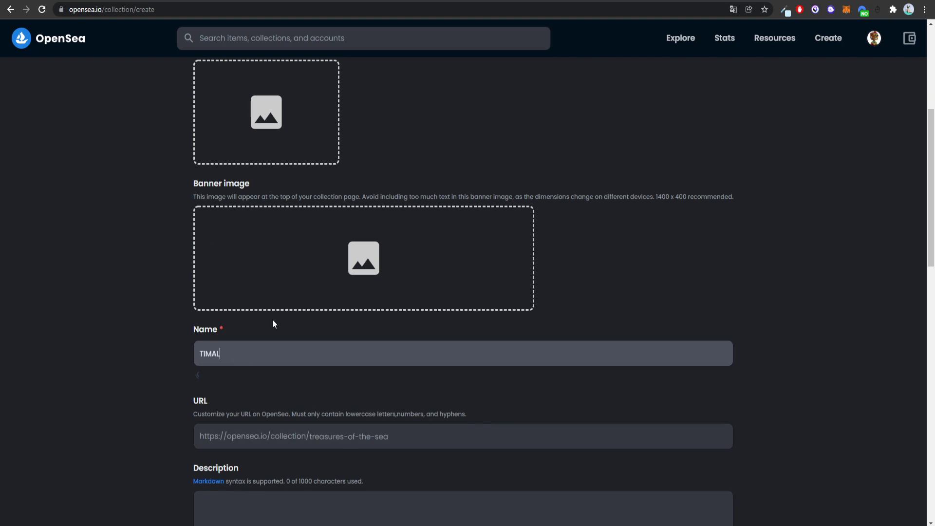
text( CLUB)
Set the ending of the collection's URL to timal-club
scroll(266, 251, down, 4)
click(267, 229)
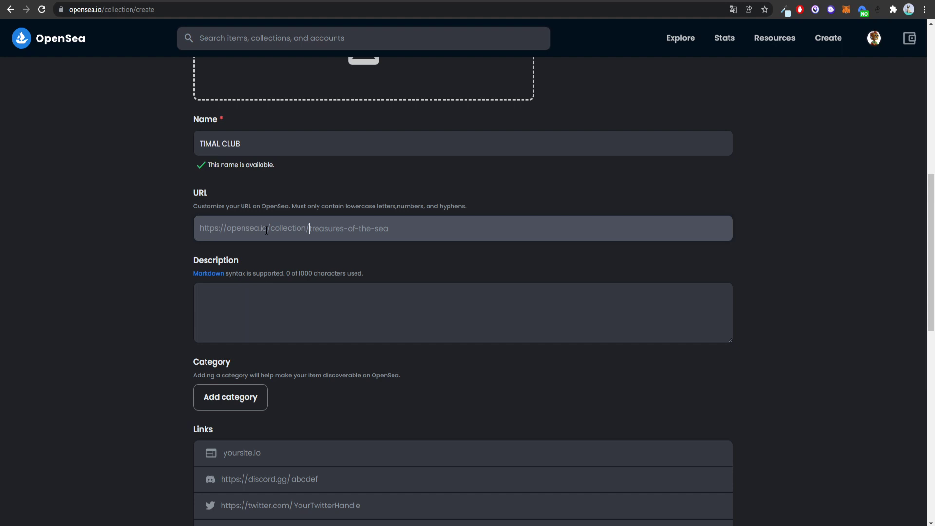
text(timal-club)
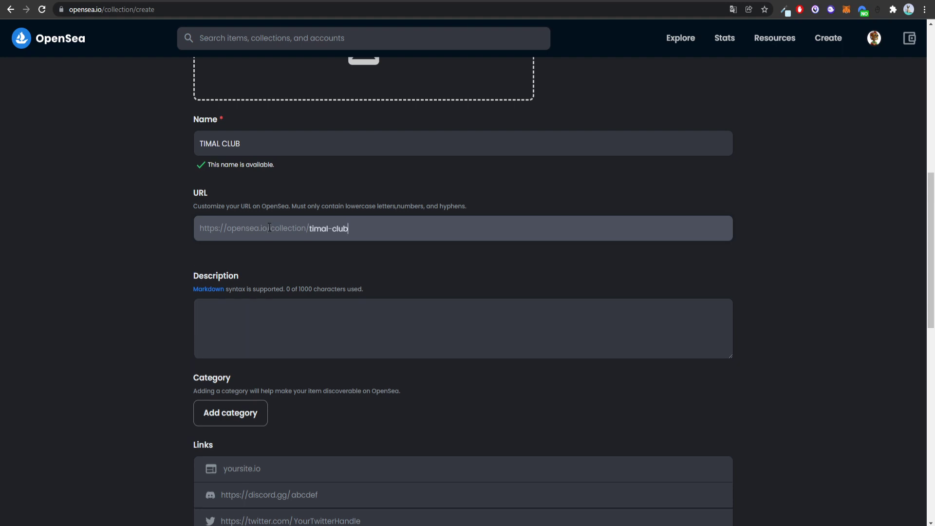
click(250, 304)
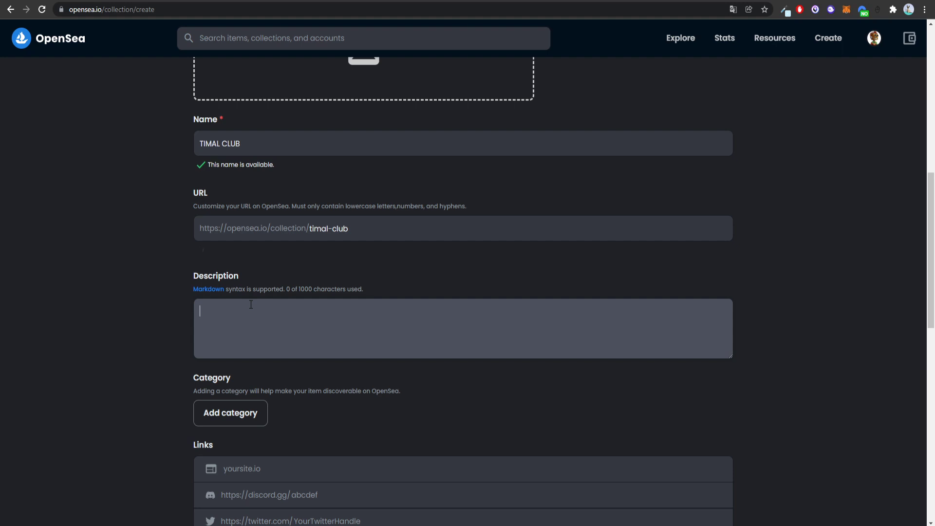
Assign the Collectibles category to the collection and go to its Instagram link entry
scroll(220, 368, down, 1)
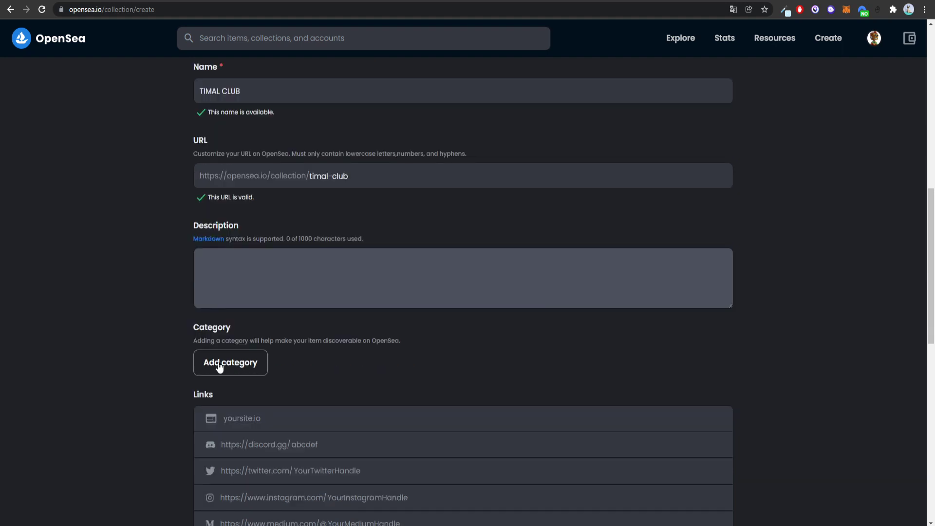
click(219, 367)
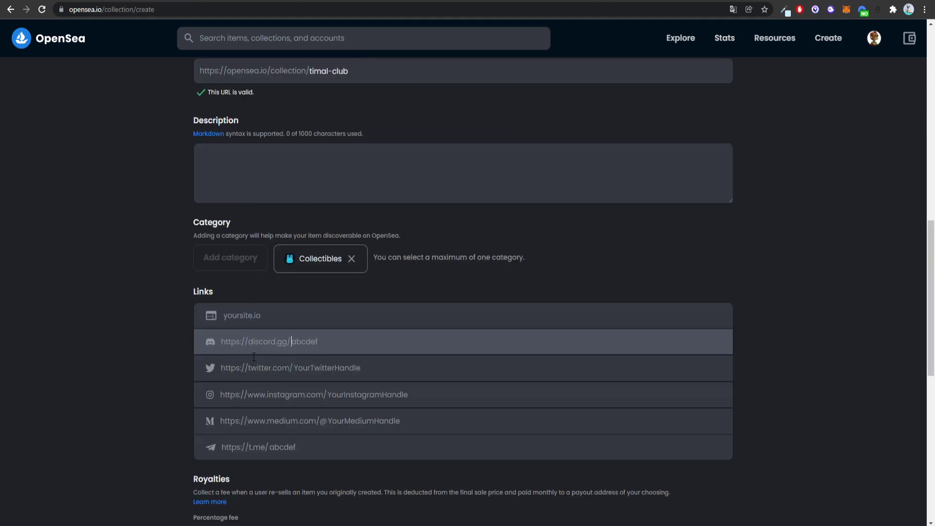
click(241, 395)
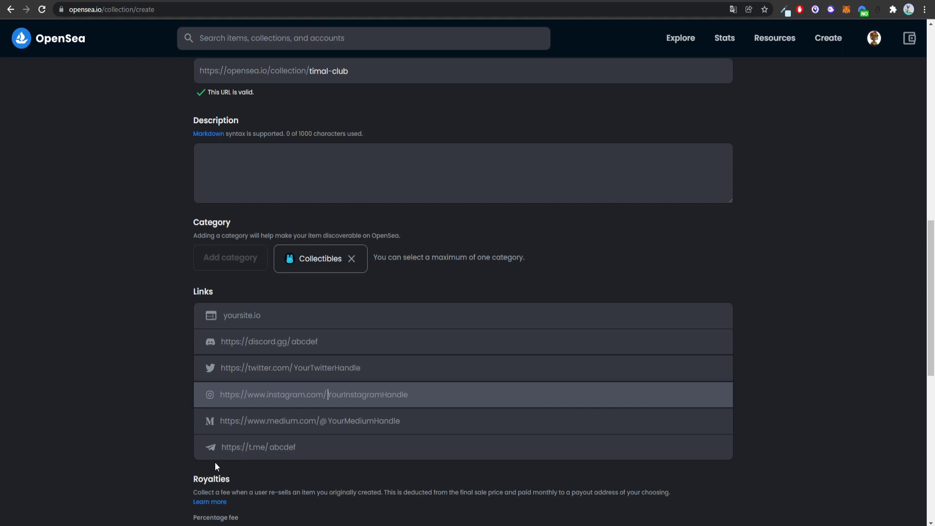
Browse the top NFT rankings and open Desperate ApeWife #1383 in the Desperate ApeWives collection
click(244, 262)
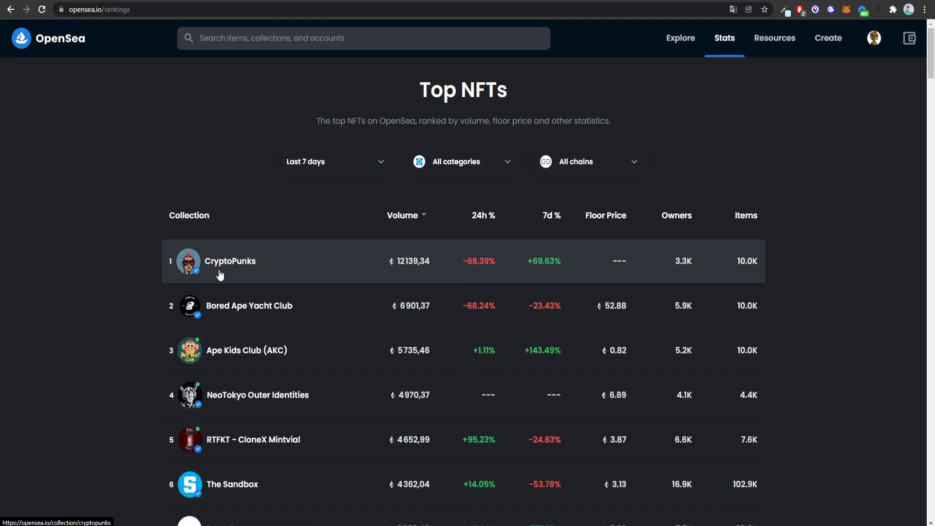
scroll(221, 275, down, 2)
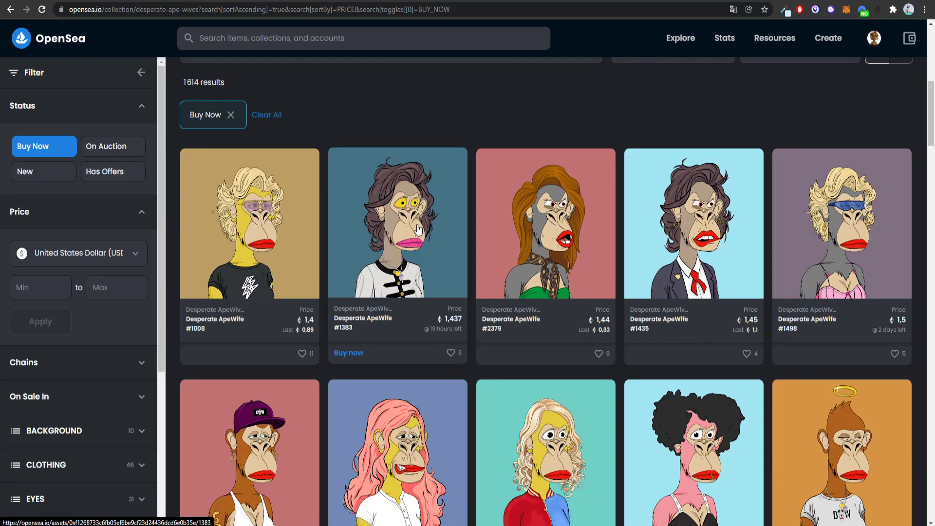
click(418, 230)
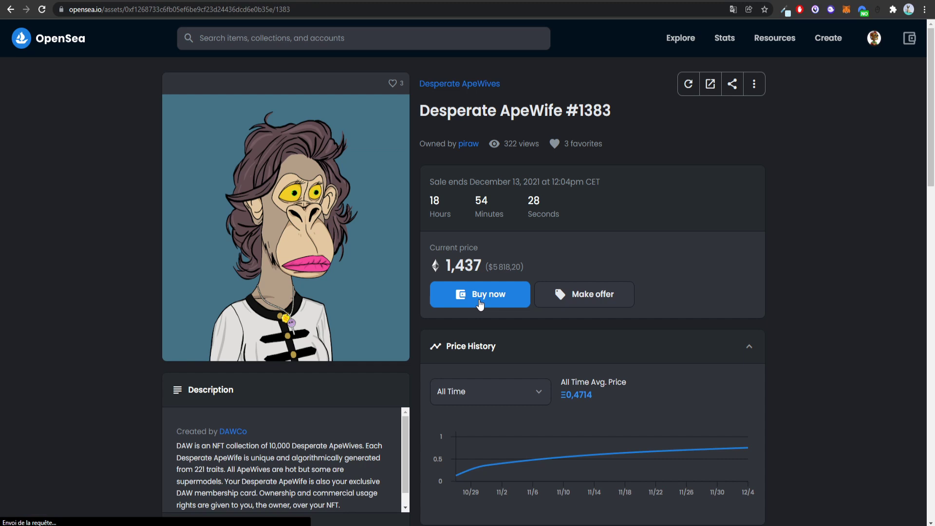
Check the purchase details of Desperate ApeWife #1383 and calculate 5818x5/100 with a Google search for its royalty
click(481, 294)
drag(588, 227, 614, 226)
drag(601, 227, 292, 20)
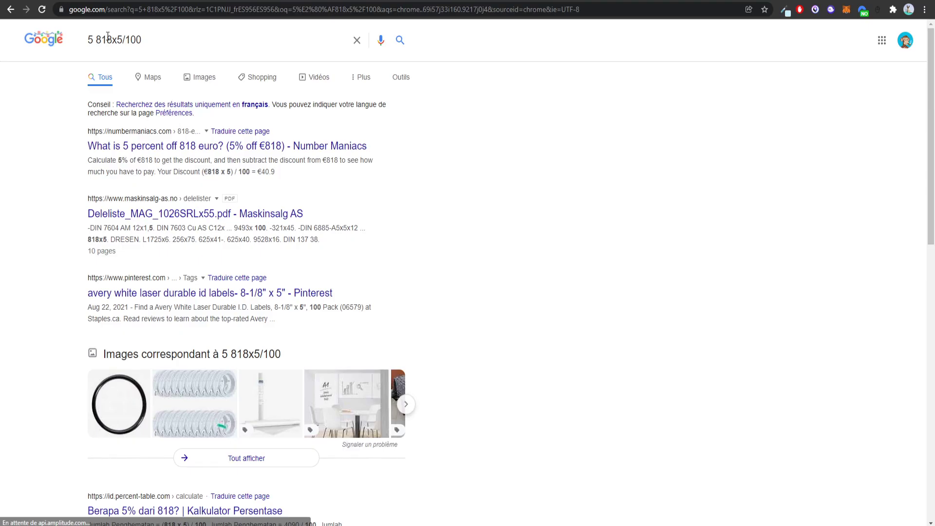
key(BackSpace)
key(Return)
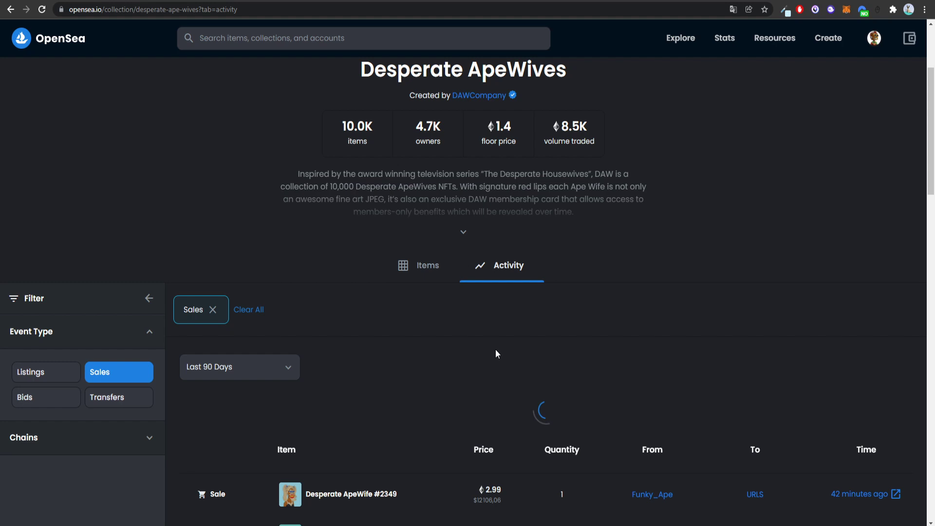
Calculate 8500x4000 with a Google search to convert the Desperate ApeWives traded volume
click(167, 9)
text(8500)
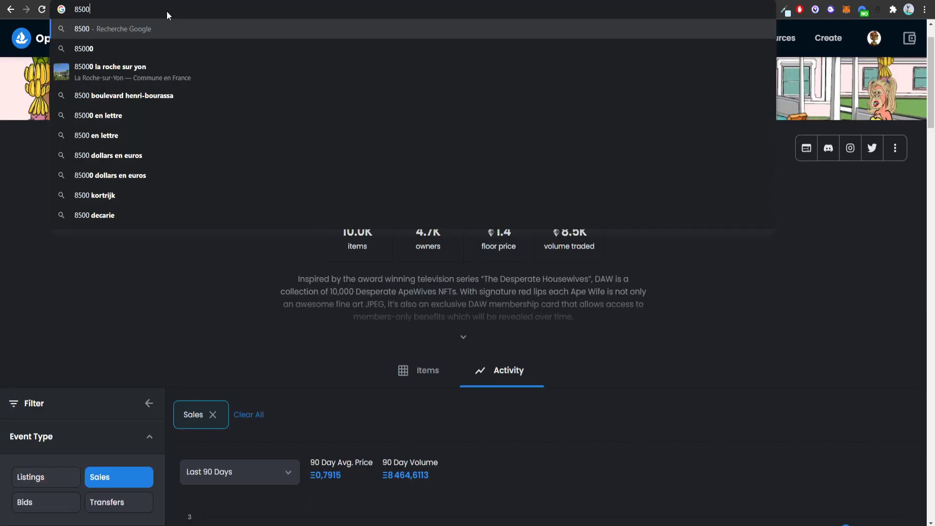
text(x4000)
key(Return)
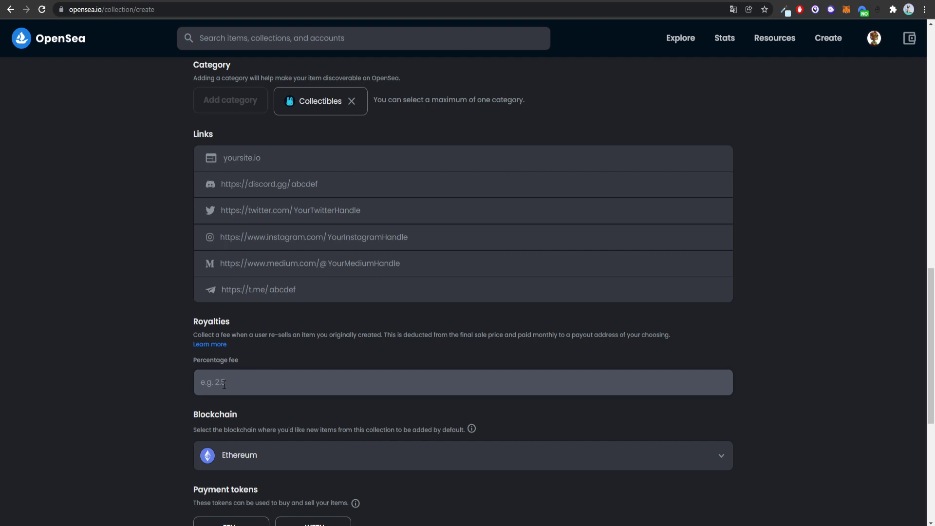
Set the new collection's royalty percentage fee to 10 and review the remaining payout, blockchain and token settings
click(224, 385)
text(10)
scroll(182, 243, down, 4)
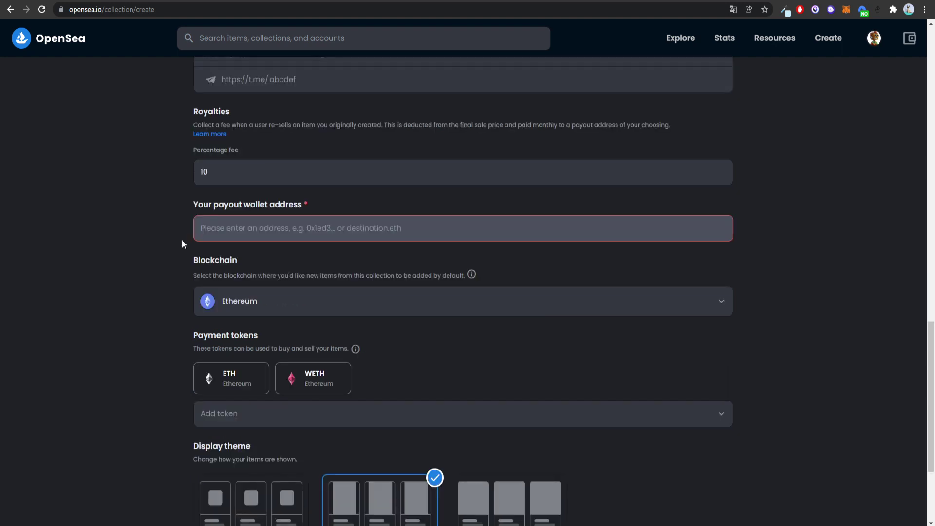
scroll(182, 244, down, 2)
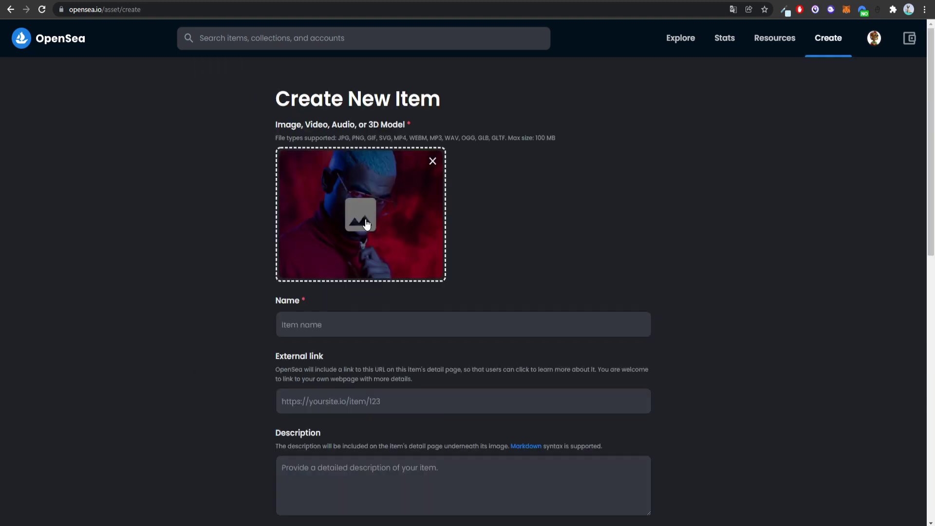
Name the new portrait item TIMAL #1 and enter 50 ETH as its fixed sale price
click(329, 325)
text(TIMAL)
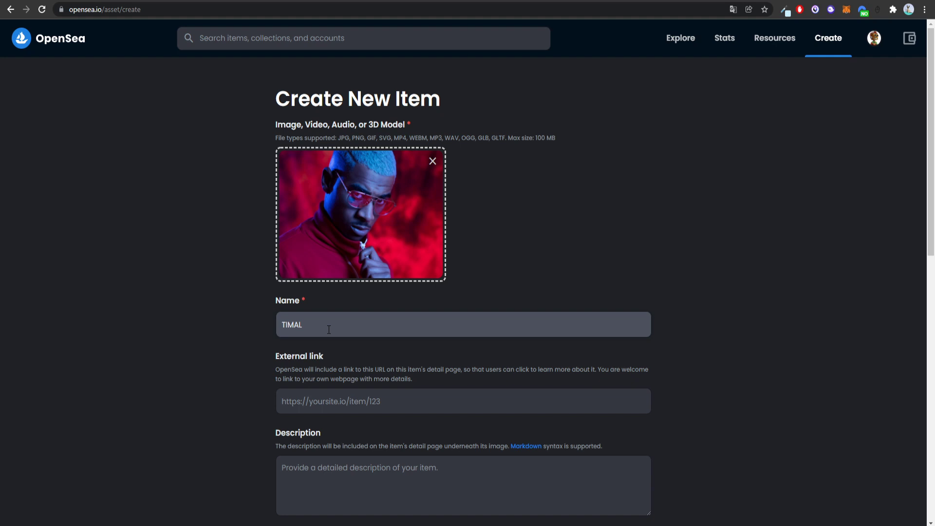
text(#1)
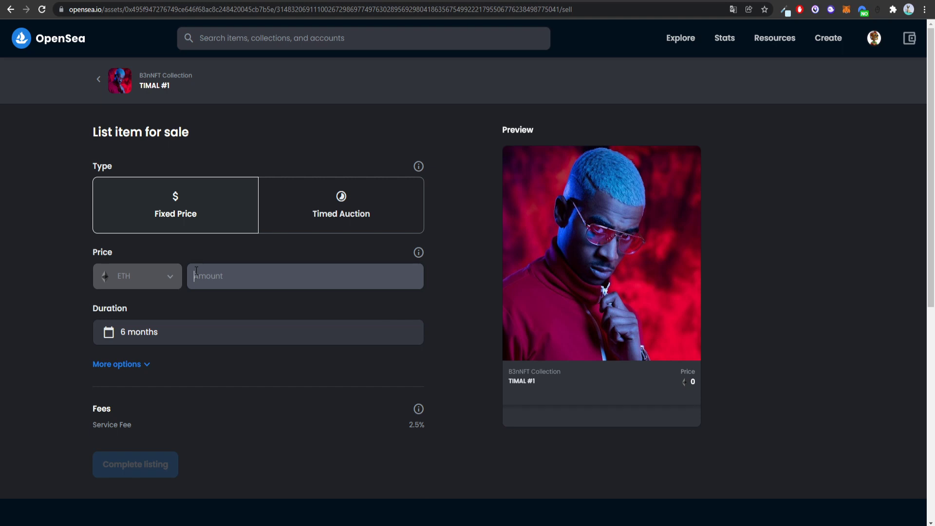
text(50)
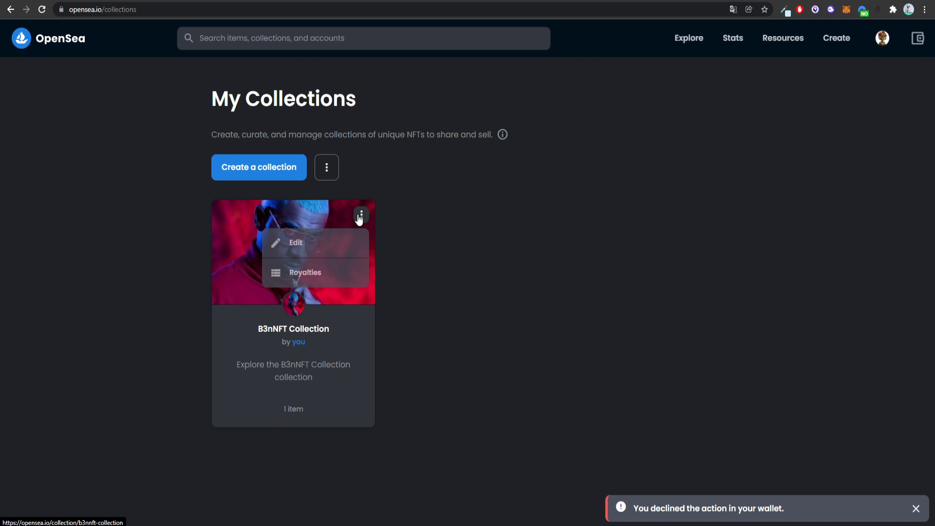
Open the B3nNFT Collection for editing
click(321, 243)
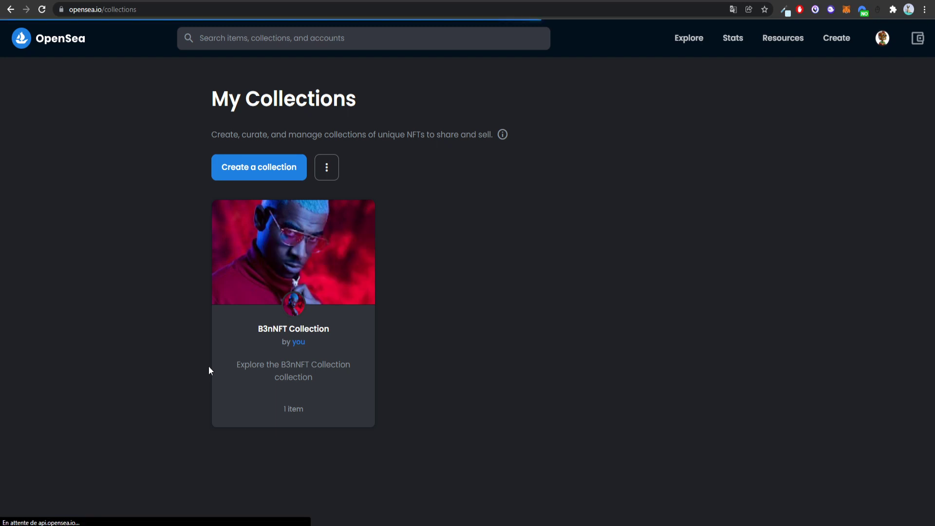